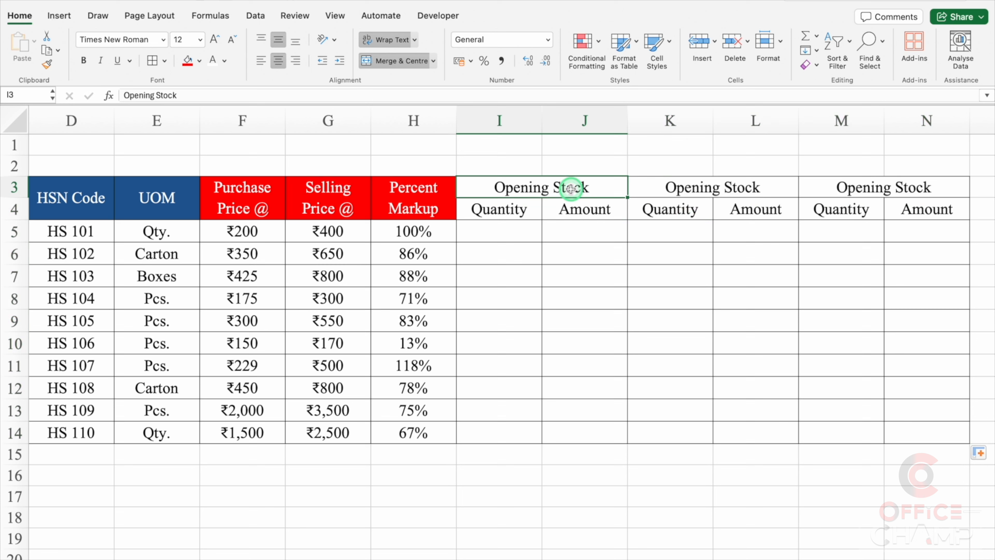
Fill the Opening Stock heading and its Quantity and Amount subheadings (I3:J4) with the standard orange colour
{"action": "left_click_drag", "start_coordinate": [571, 188], "coordinate": [574, 213]}
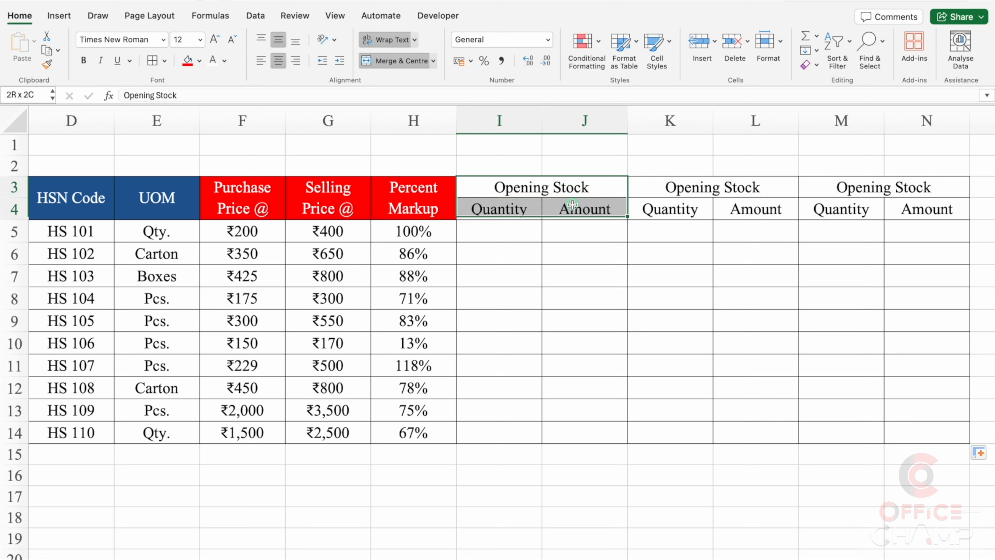
{"action": "left_click", "coordinate": [200, 60]}
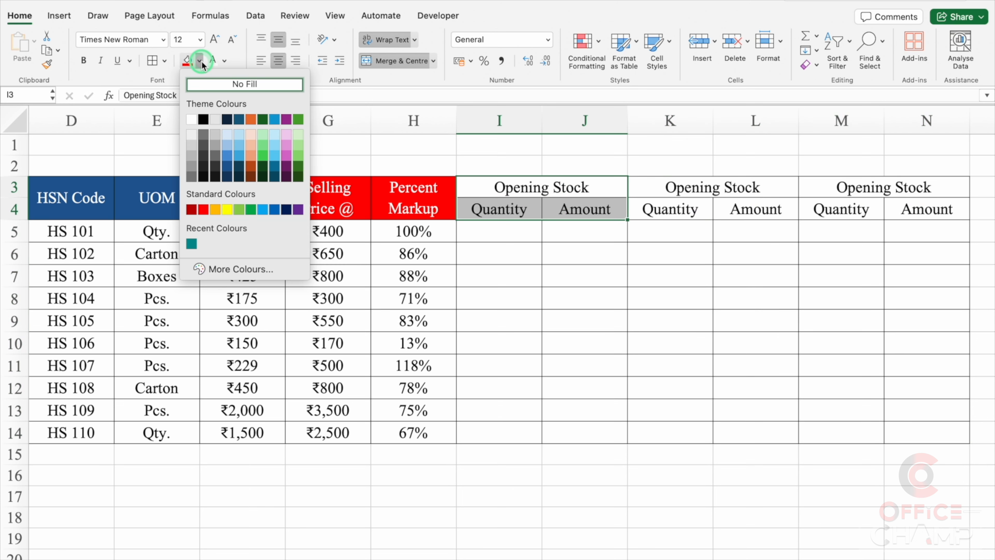
{"action": "left_click", "coordinate": [215, 210]}
Rename the duplicate Opening Stock headings in K3 and M3 to Stock Purchased and Closing Stock
{"action": "left_click", "coordinate": [678, 190]}
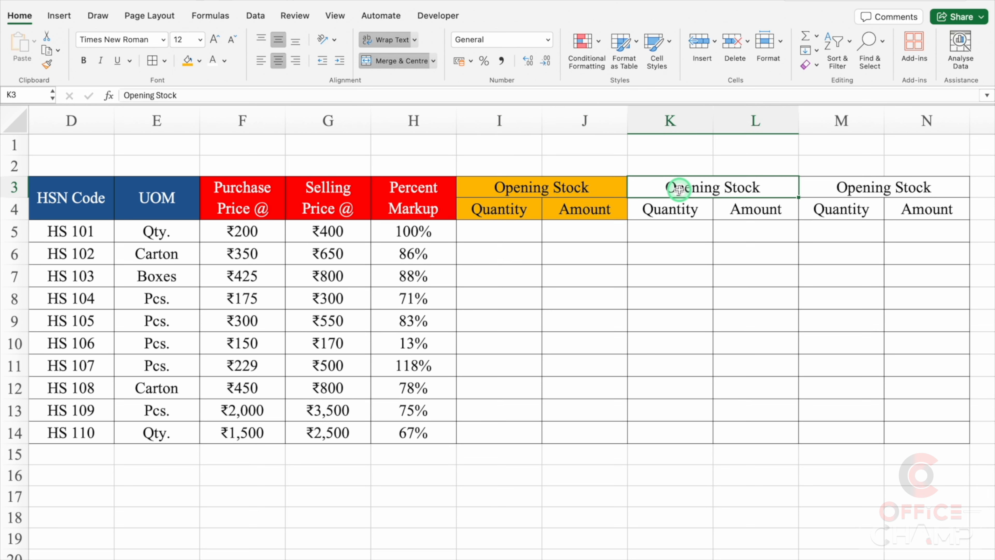
{"action": "type", "text": "Stock Pur"}
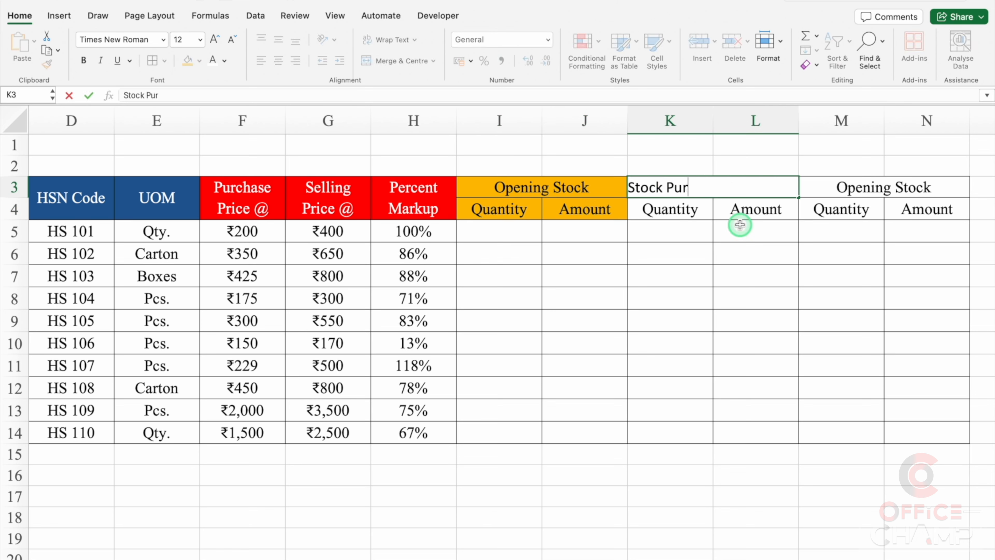
{"action": "type", "text": "chased"}
{"action": "key", "text": "Tab"}
{"action": "type", "text": "Closing Stock"}
{"action": "key", "text": "Return"}
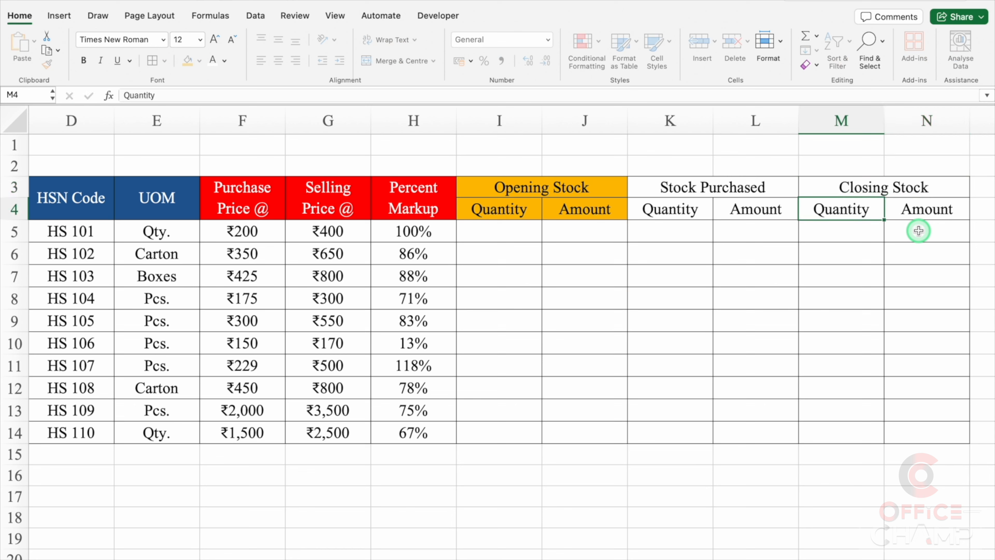
Fill the Stock Purchased headings (K3:L4) dark blue and the Closing Stock headings (M3:N4) teal
{"action": "left_click_drag", "start_coordinate": [705, 188], "coordinate": [738, 203]}
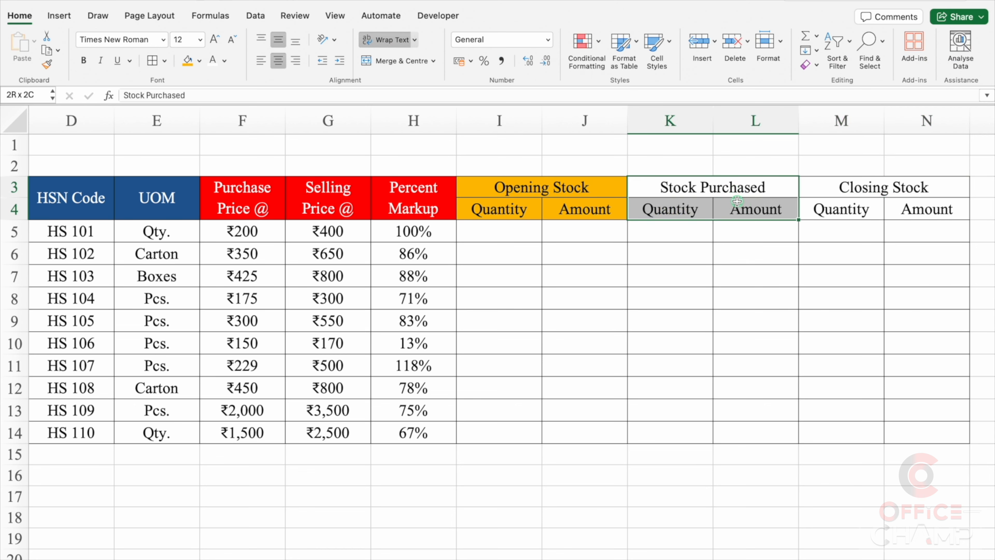
{"action": "left_click", "coordinate": [199, 61]}
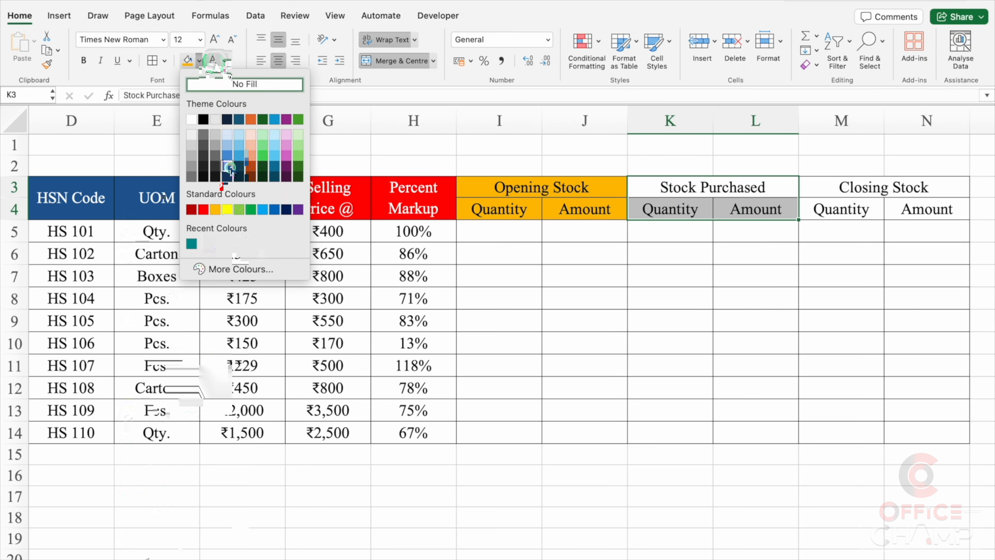
{"action": "left_click", "coordinate": [229, 169]}
{"action": "left_click_drag", "start_coordinate": [878, 188], "coordinate": [878, 209]}
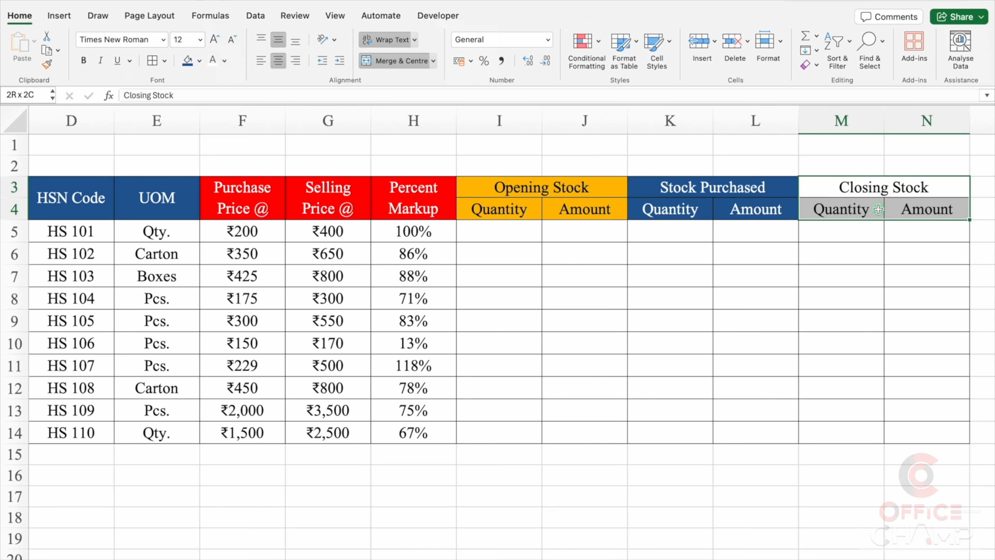
{"action": "left_click", "coordinate": [200, 61]}
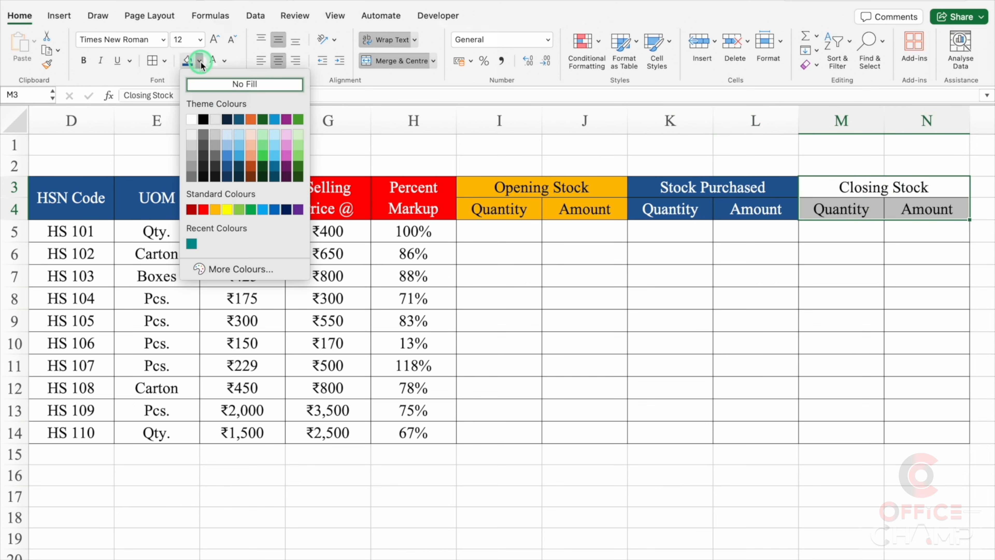
{"action": "left_click", "coordinate": [192, 242]}
{"action": "left_click", "coordinate": [219, 70]}
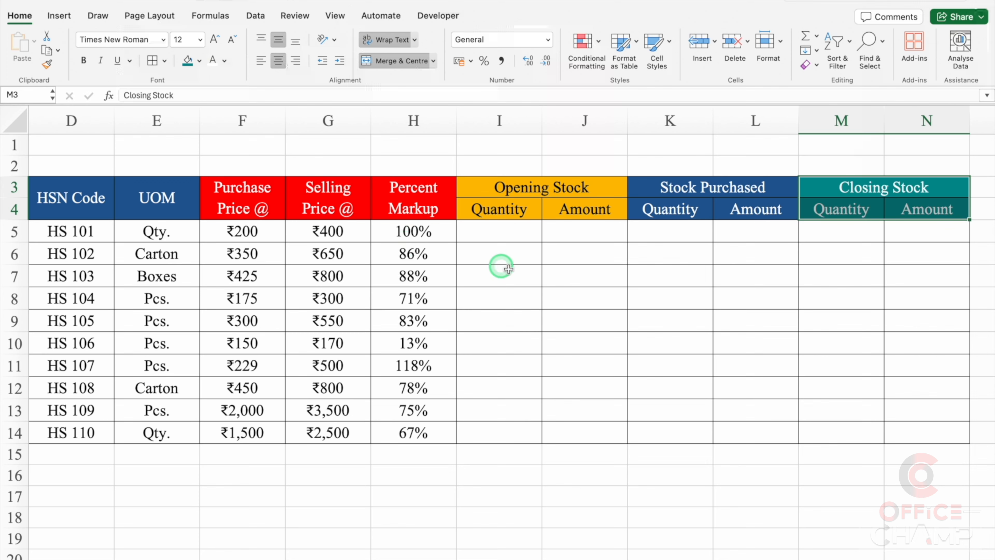
Shade the Percent Markup values in H5:H14 light grey
{"action": "left_click_drag", "start_coordinate": [438, 232], "coordinate": [431, 433]}
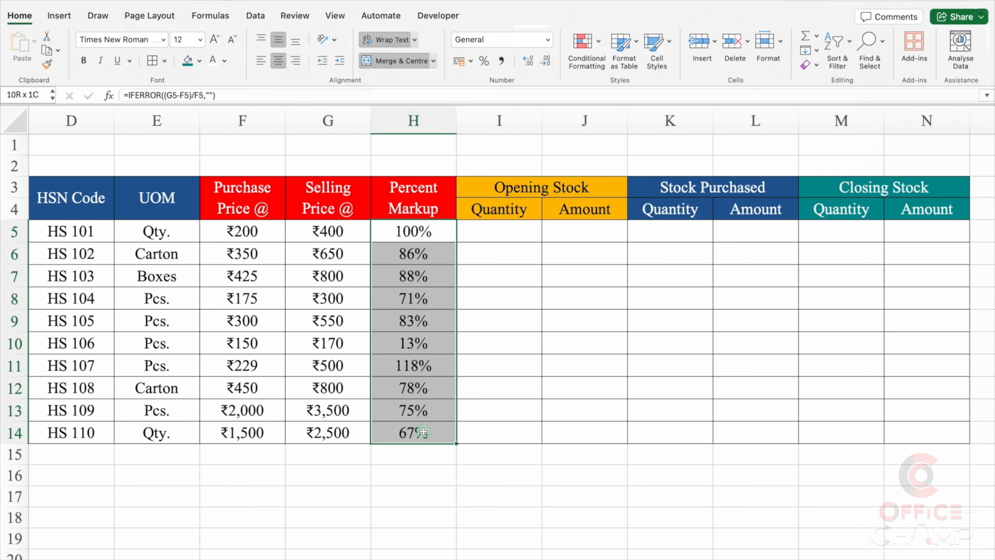
{"action": "left_click", "coordinate": [200, 61]}
{"action": "left_click", "coordinate": [195, 139]}
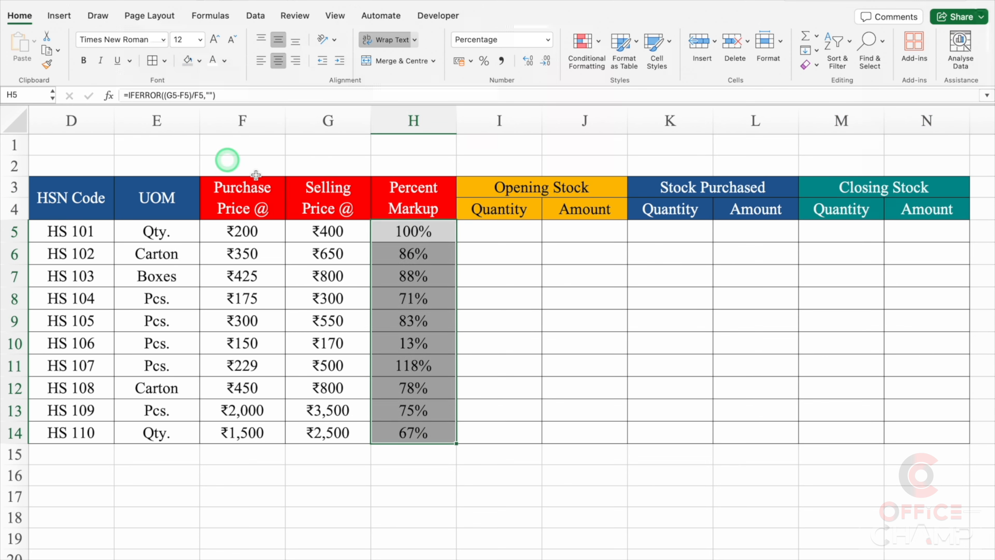
Extend the Closing Stock block (M3:N14), with its headings and borders, into columns O and P
{"action": "left_click", "coordinate": [522, 232]}
{"action": "key", "text": "Right"}
{"action": "key", "text": "Right"}
{"action": "key", "text": "Right"}
{"action": "key", "text": "Right"}
{"action": "key", "text": "Right"}
{"action": "key", "text": "Right"}
{"action": "key", "text": "Right"}
{"action": "key", "text": "Right"}
{"action": "key", "text": "Right"}
{"action": "key", "text": "Right"}
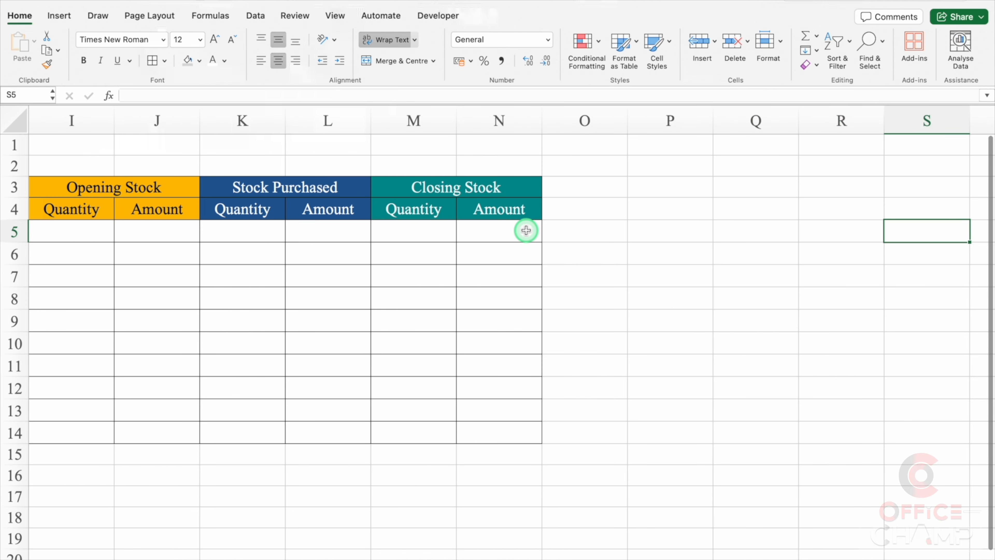
{"action": "left_click", "coordinate": [494, 186]}
{"action": "left_click_drag", "start_coordinate": [495, 186], "coordinate": [623, 445]}
Rename the heading in O3 to Ideal Qty. Sold and fill the headings in O3:P4 with the orange theme colour
{"action": "key", "text": "Right"}
{"action": "type", "text": "Id"}
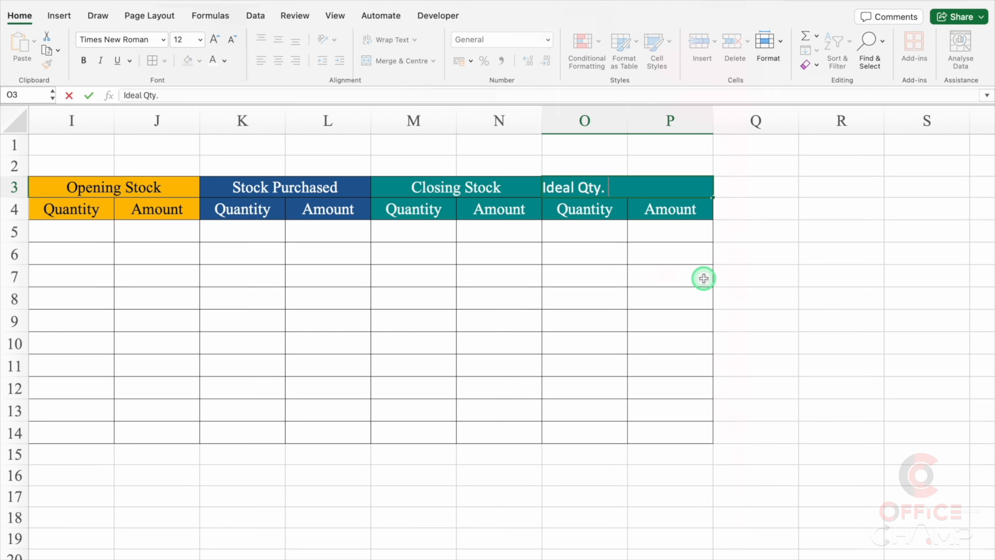
{"action": "key", "text": "Return"}
{"action": "left_click_drag", "start_coordinate": [627, 188], "coordinate": [637, 202]}
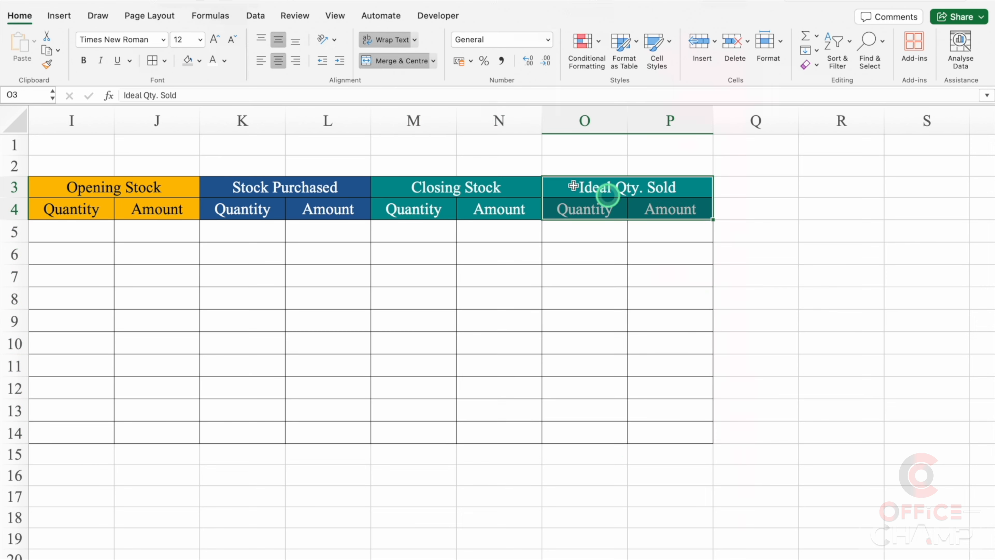
{"action": "left_click", "coordinate": [200, 60]}
{"action": "left_click", "coordinate": [251, 120]}
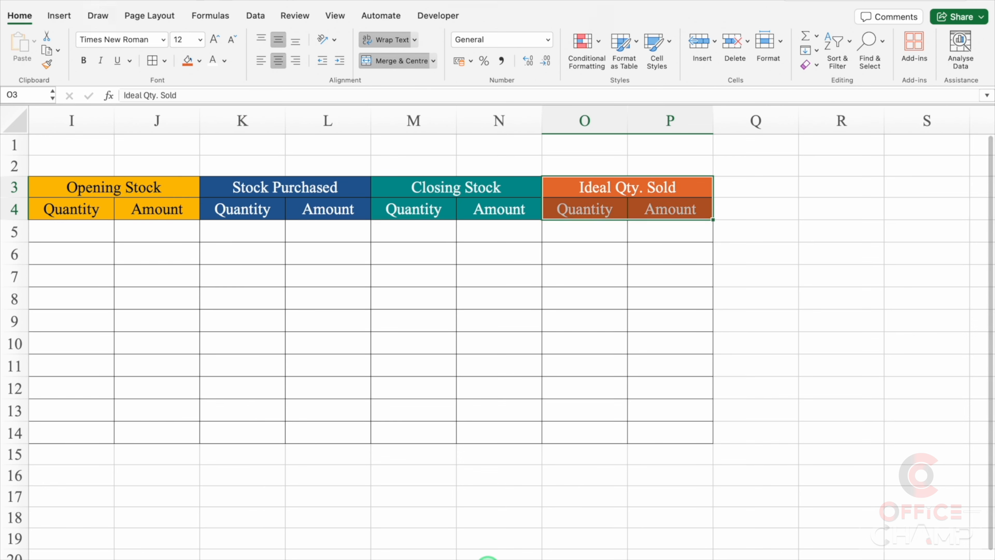
{"action": "scroll", "coordinate": [509, 334], "scroll_direction": "left", "scroll_amount": 5}
{"action": "scroll", "coordinate": [480, 418], "scroll_direction": "left", "scroll_amount": 2}
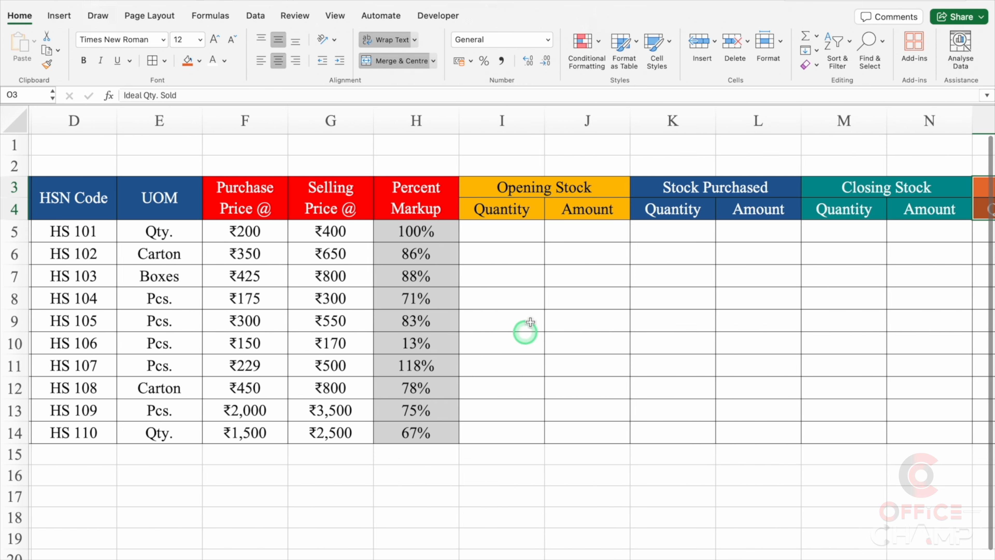